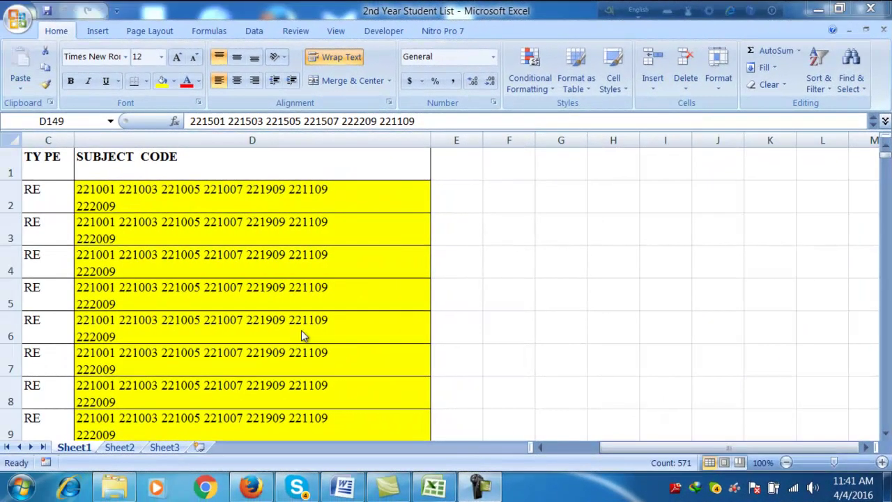
Step: With D2 selected in Excel, copy the =SUBSTITUTE(D2,CHAR(10),CHAR(32)) formula line from Word
{"action": "left_click", "coordinate": [234, 196]}
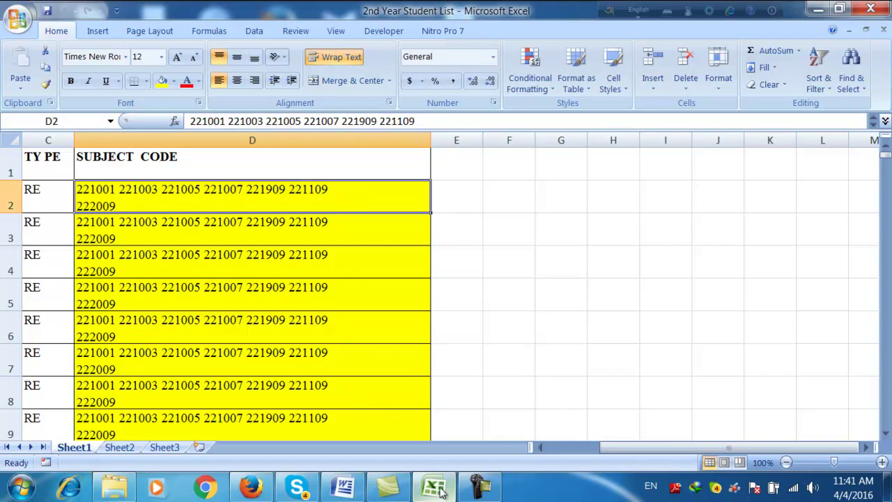
{"action": "left_click", "coordinate": [336, 488]}
{"action": "left_click", "coordinate": [337, 488]}
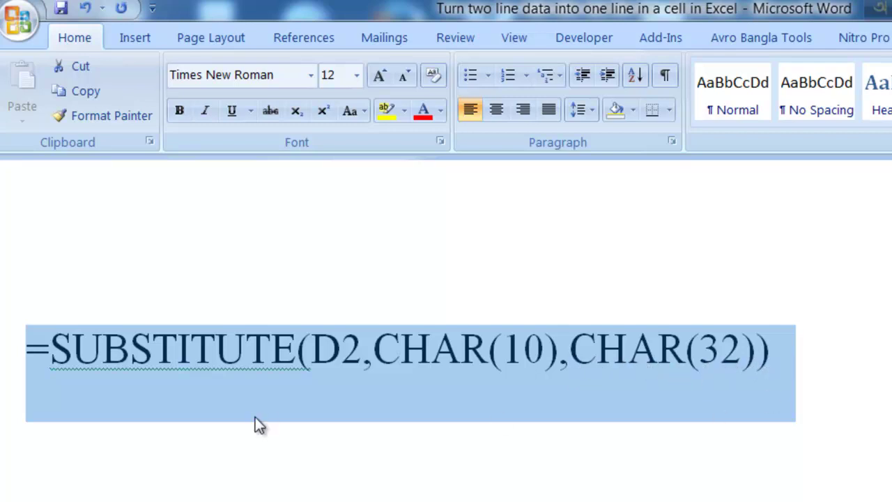
{"action": "left_click", "coordinate": [138, 371]}
{"action": "left_click", "coordinate": [6, 357]}
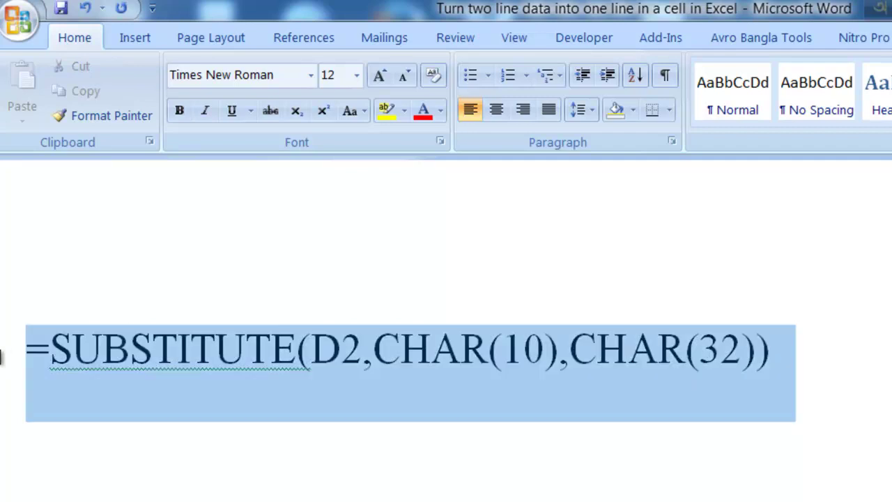
{"action": "right_click", "coordinate": [328, 350]}
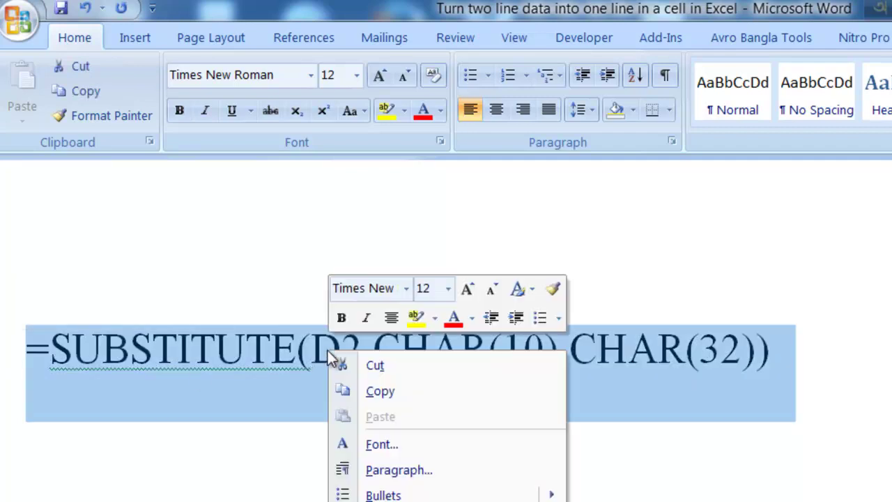
{"action": "left_click", "coordinate": [421, 393]}
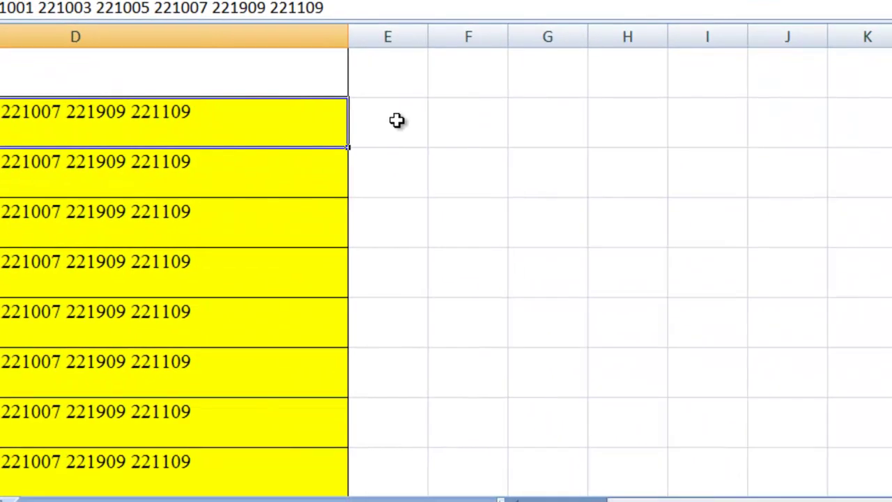
Step: Paste the SUBSTITUTE formula into E2 and fill it down the rest of column E
{"action": "left_click", "coordinate": [399, 121]}
{"action": "right_click", "coordinate": [382, 121]}
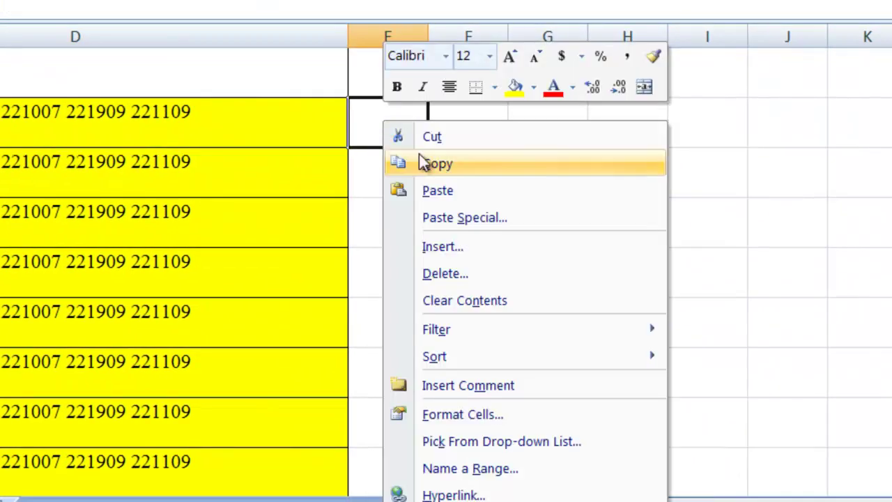
{"action": "left_click", "coordinate": [441, 189]}
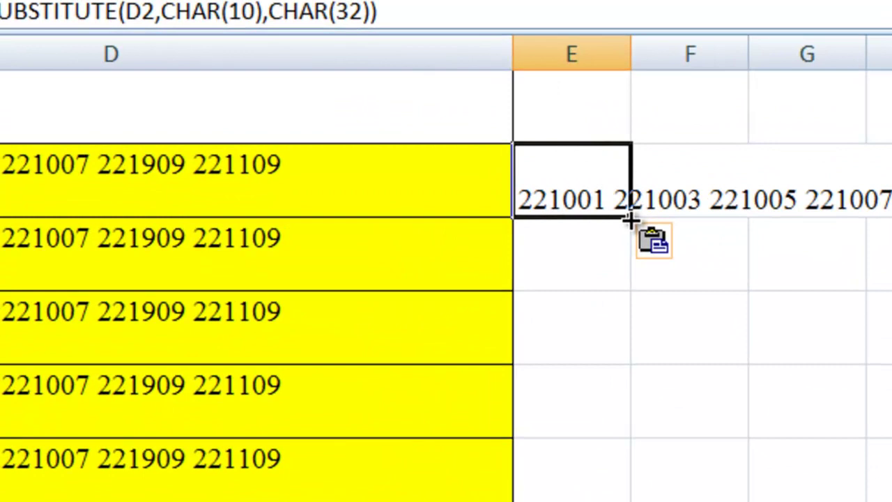
{"action": "double_click", "coordinate": [630, 219]}
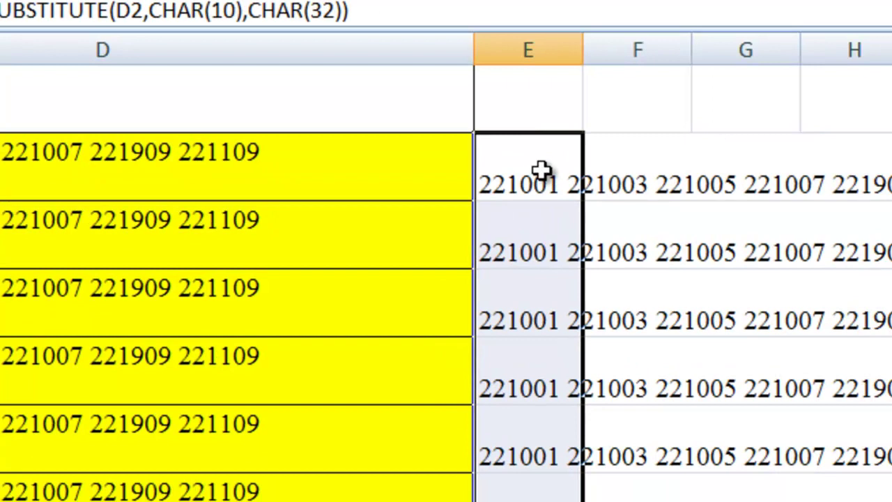
Step: Widen column E to about 62 so each row's joined codes fit on one line
{"action": "left_click", "coordinate": [593, 191]}
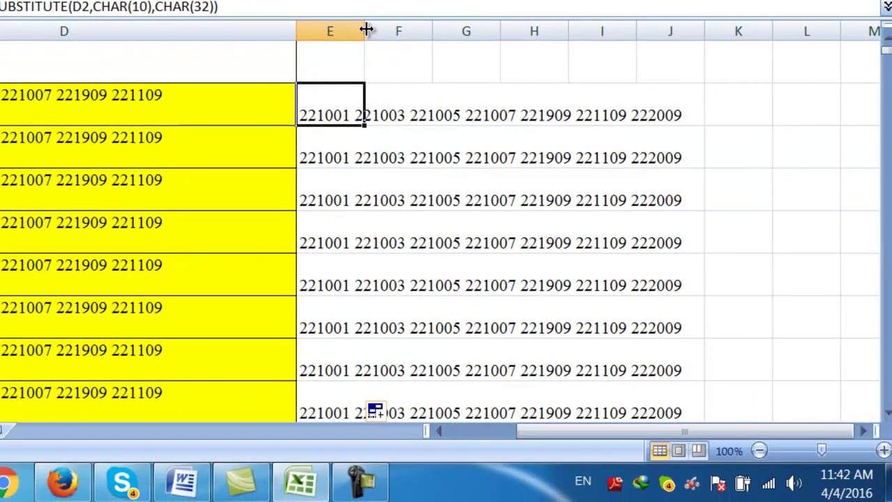
{"action": "left_click_drag", "start_coordinate": [366, 29], "coordinate": [722, 57]}
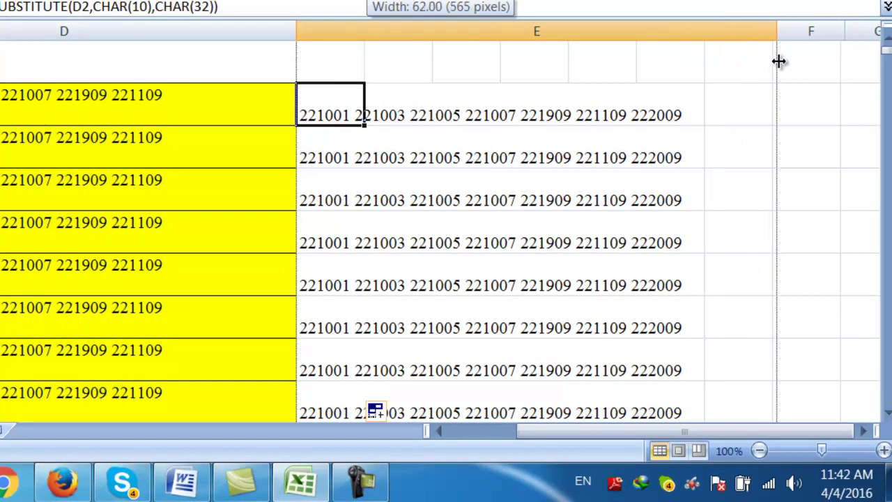
{"action": "left_click_drag", "start_coordinate": [721, 57], "coordinate": [780, 59]}
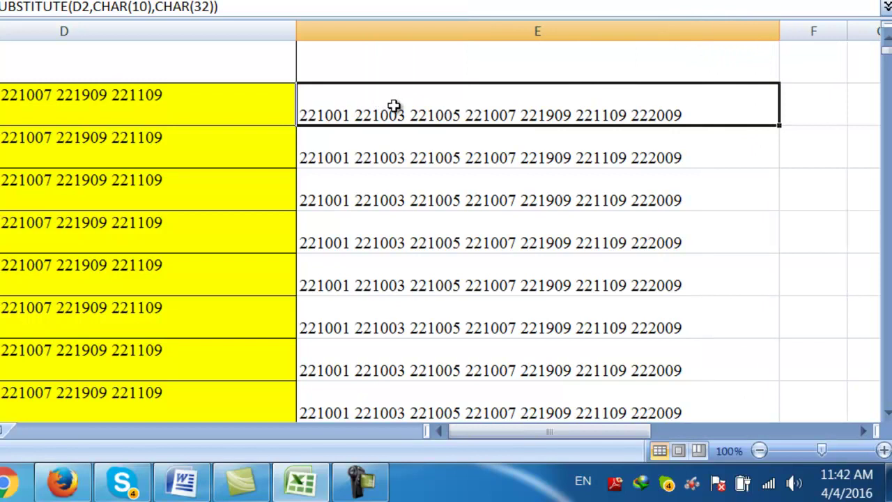
Step: Select the column E results from E2 down to the last row
{"action": "left_click", "coordinate": [433, 143]}
{"action": "left_click", "coordinate": [452, 187]}
{"action": "left_click", "coordinate": [444, 102]}
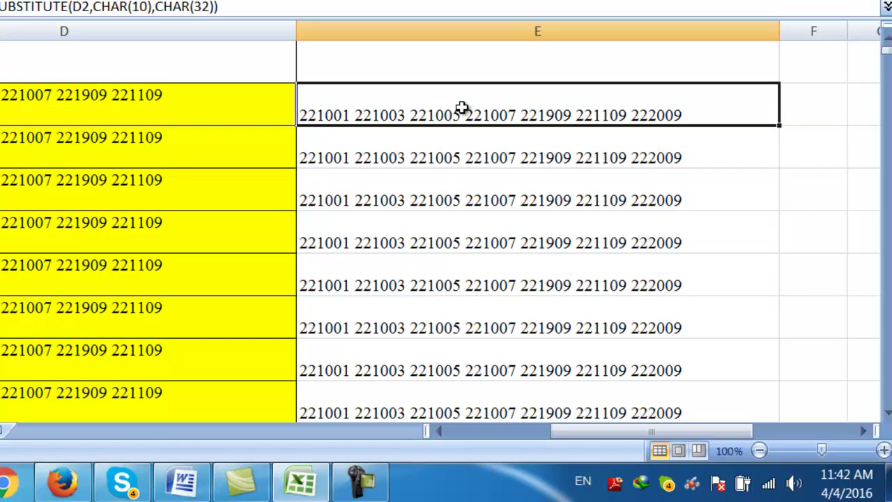
{"action": "key", "text": "ctrl+shift+Down"}
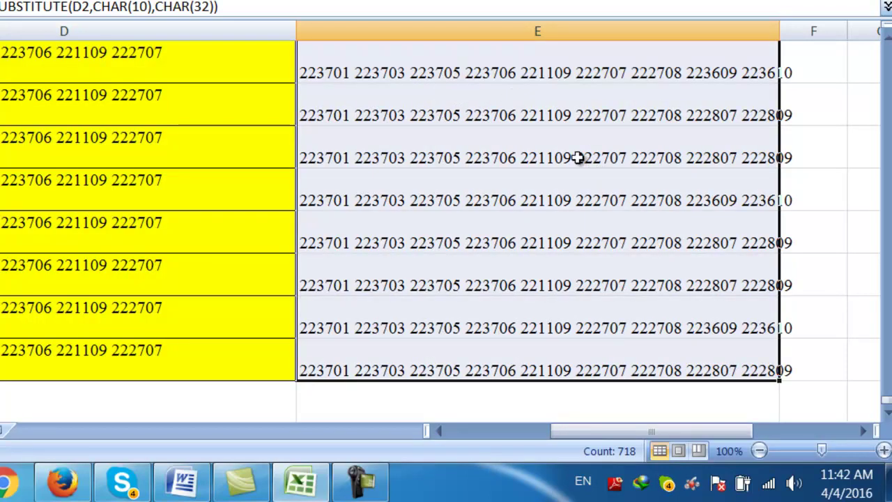
Step: Copy the column E results and paste them back in place as values only
{"action": "right_click", "coordinate": [490, 153]}
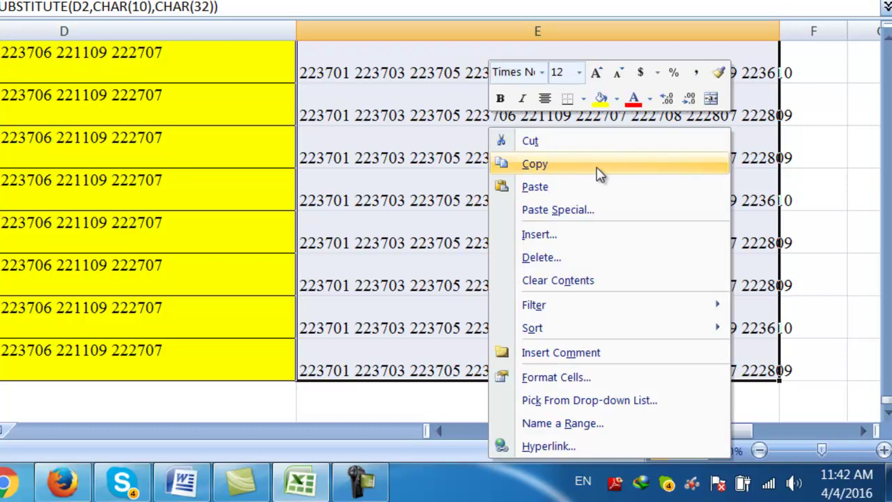
{"action": "left_click", "coordinate": [595, 166]}
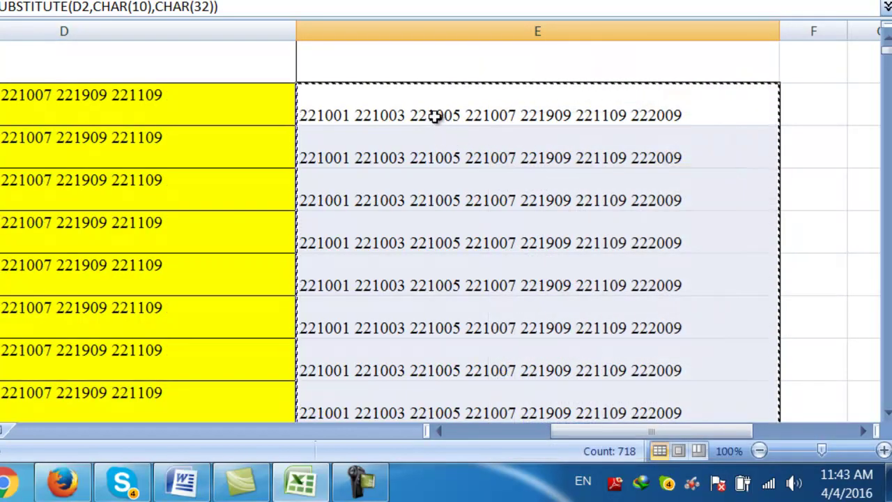
{"action": "right_click", "coordinate": [421, 104]}
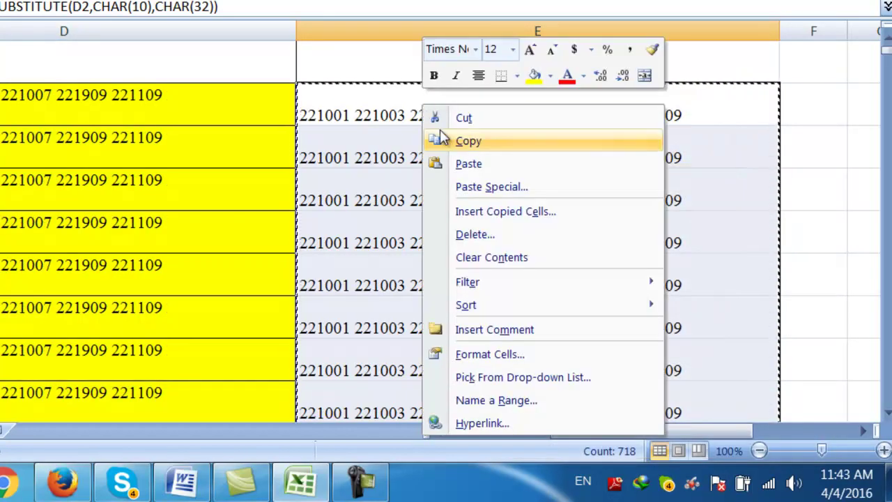
{"action": "left_click", "coordinate": [493, 187]}
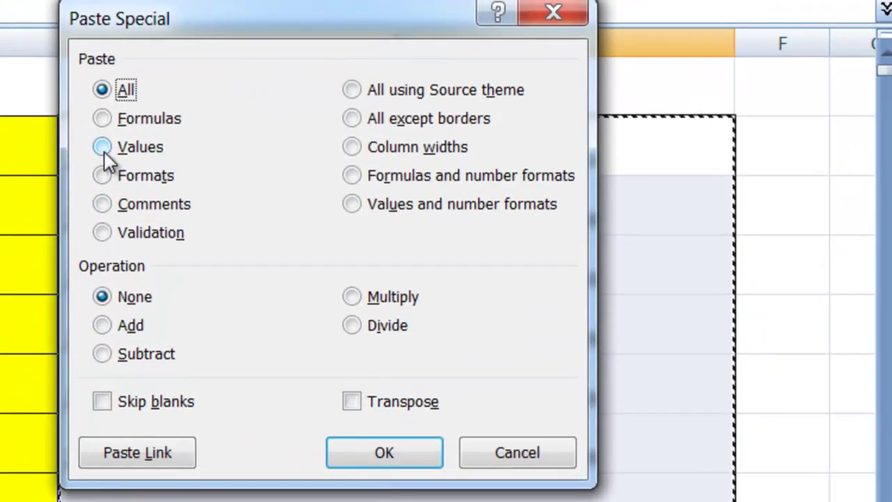
{"action": "left_click", "coordinate": [136, 146]}
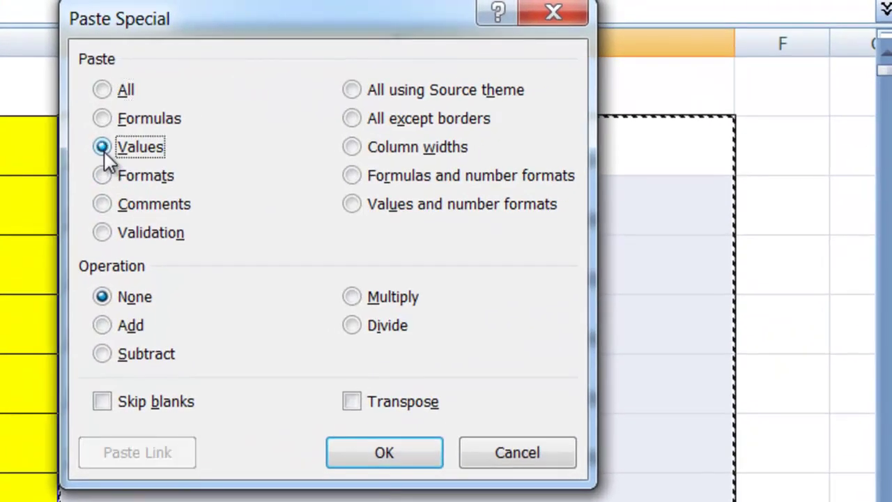
{"action": "left_click", "coordinate": [401, 452]}
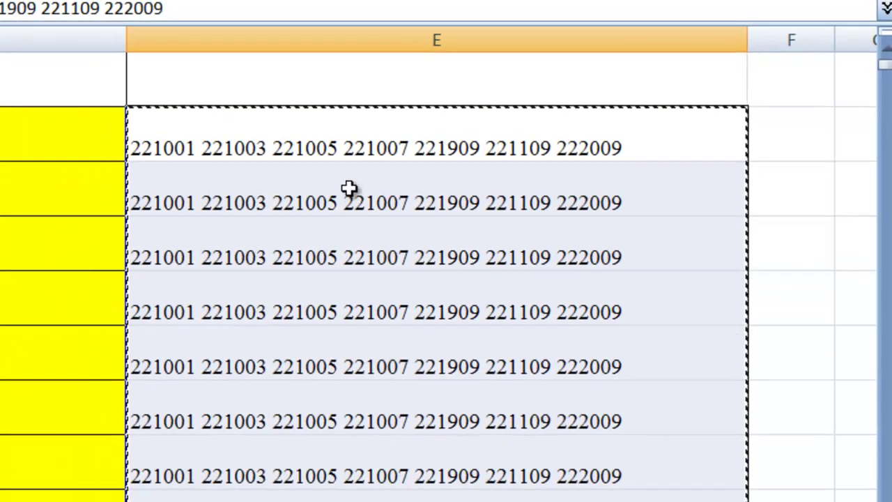
{"action": "left_click", "coordinate": [430, 120]}
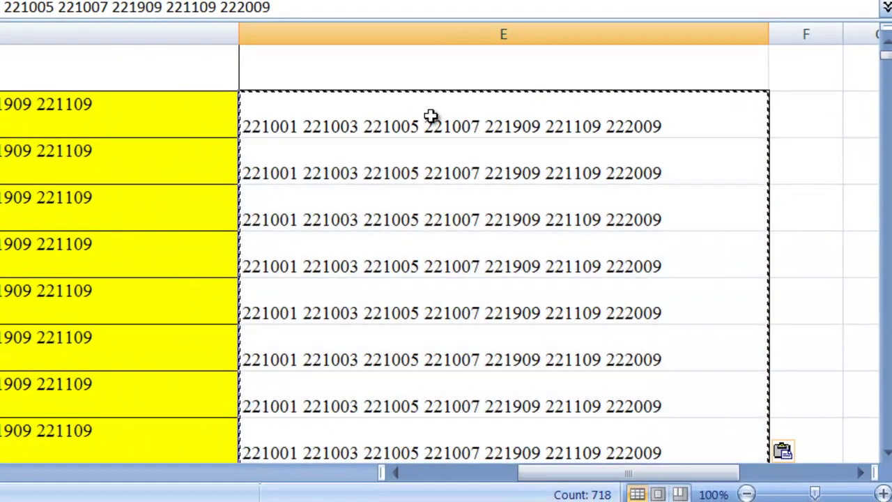
Step: Copy the SUBJECT CODE header from D1 into E1 above the one-line codes
{"action": "left_click", "coordinate": [421, 163]}
{"action": "left_click", "coordinate": [424, 113]}
{"action": "left_click", "coordinate": [424, 169]}
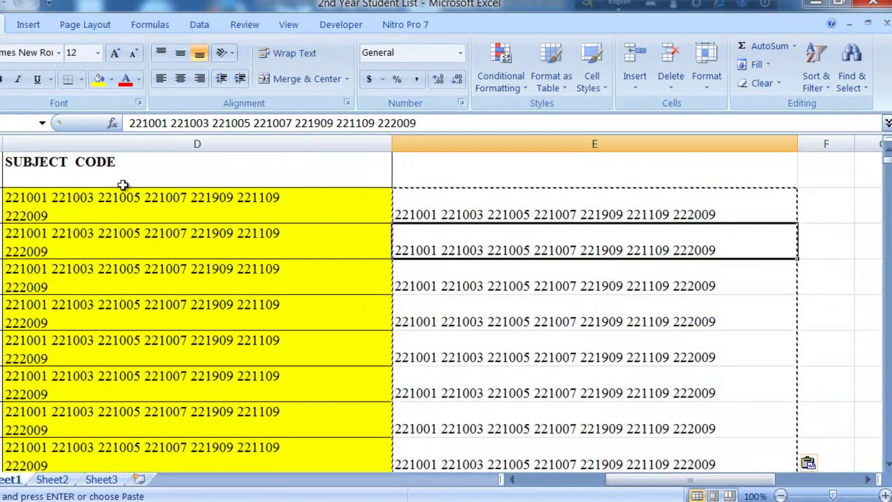
{"action": "left_click", "coordinate": [123, 167]}
{"action": "right_click", "coordinate": [124, 168]}
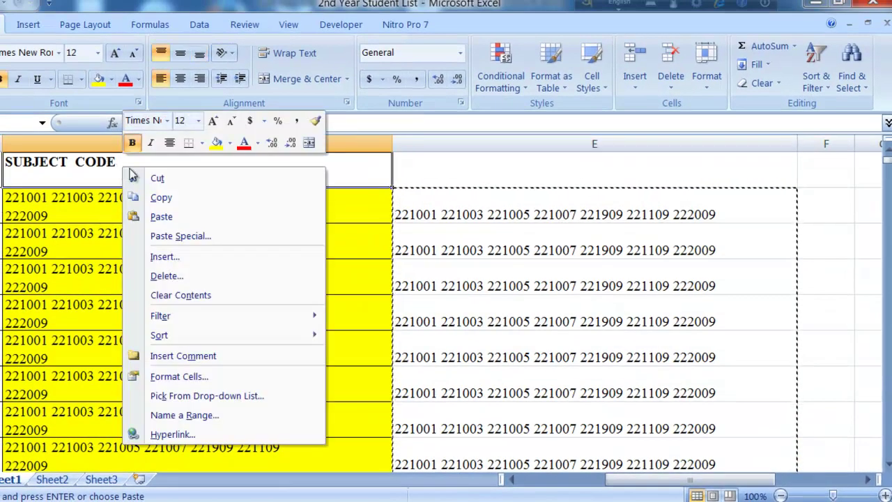
{"action": "left_click", "coordinate": [185, 198]}
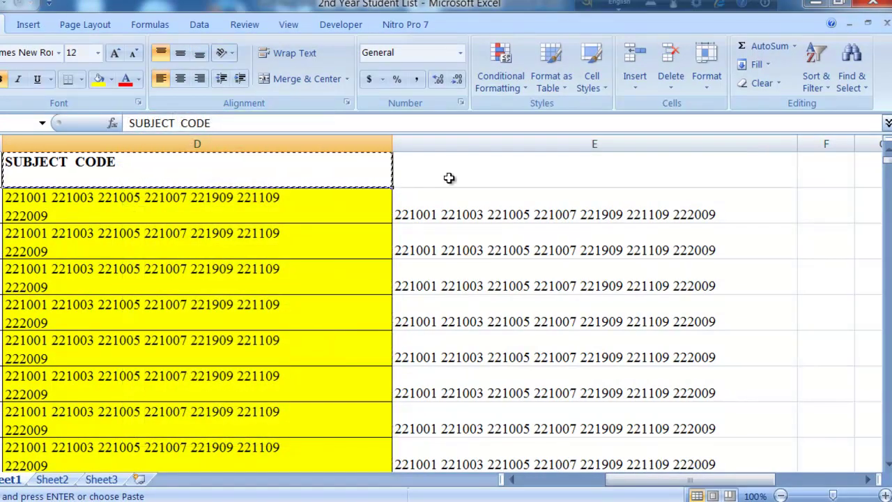
{"action": "left_click", "coordinate": [448, 172]}
{"action": "right_click", "coordinate": [447, 173]}
{"action": "left_click", "coordinate": [481, 223]}
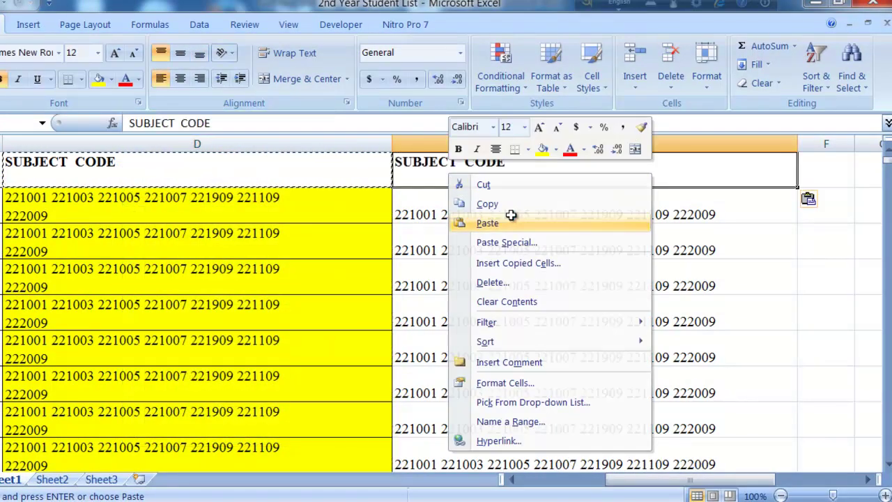
Step: Delete the old wrapped SUBJECT CODE column D
{"action": "left_click", "coordinate": [239, 214]}
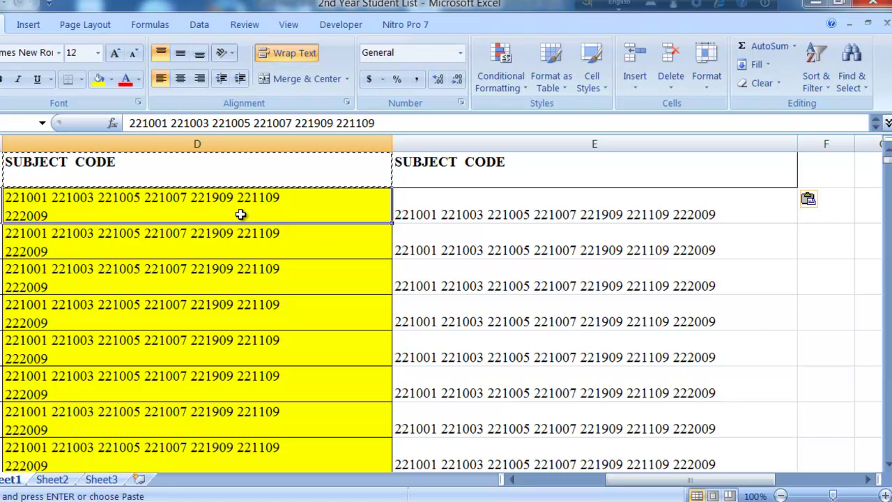
{"action": "left_click", "coordinate": [246, 143]}
{"action": "right_click", "coordinate": [246, 142]}
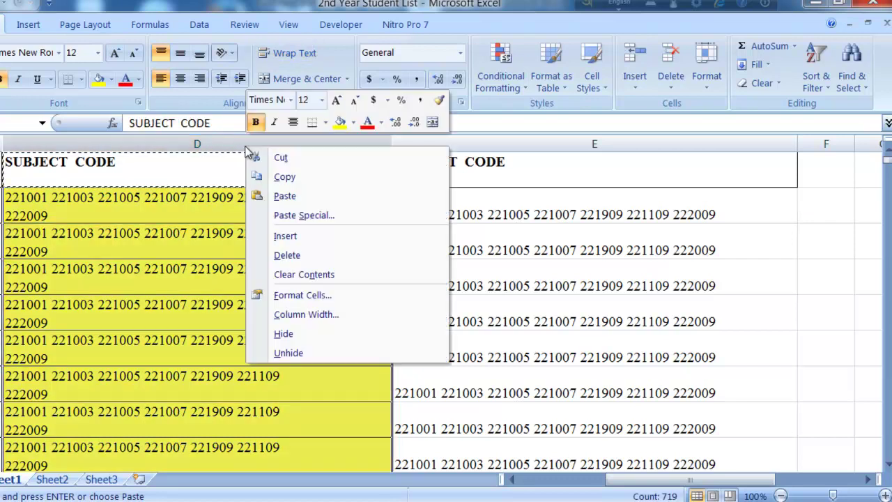
{"action": "left_click", "coordinate": [310, 257]}
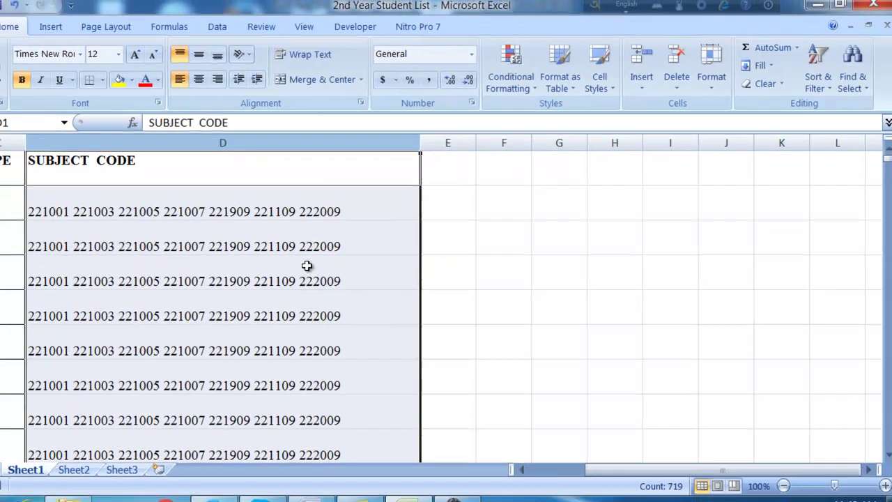
Step: Apply All Borders to the whole student table, headers through row 719
{"action": "left_click", "coordinate": [291, 270]}
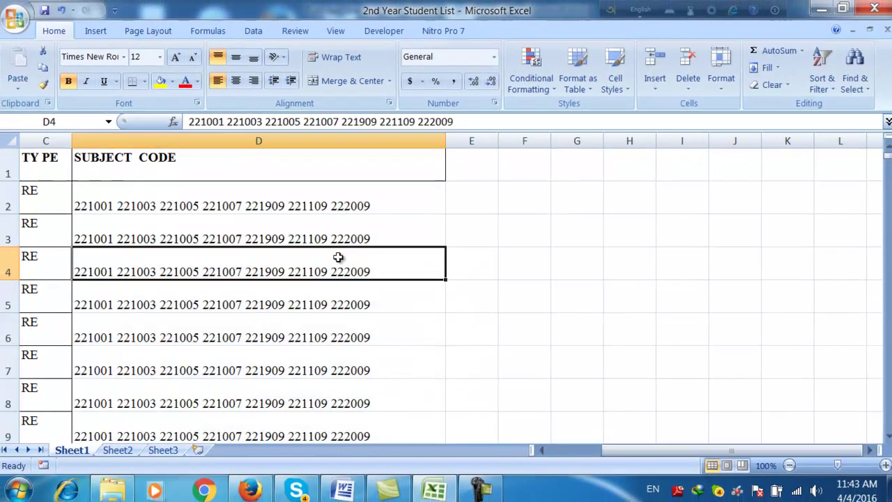
{"action": "left_click_drag", "start_coordinate": [608, 450], "coordinate": [579, 460]}
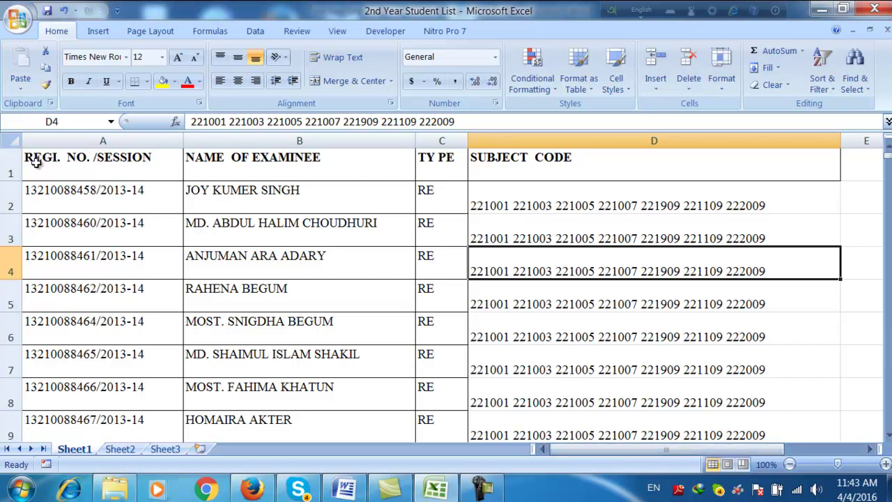
{"action": "mouse_move", "coordinate": [35, 160]}
{"action": "left_mouse_down"}
{"action": "mouse_move", "coordinate": [666, 258]}
{"action": "mouse_move", "coordinate": [887, 495]}
{"action": "mouse_move", "coordinate": [829, 481]}
{"action": "left_mouse_up"}
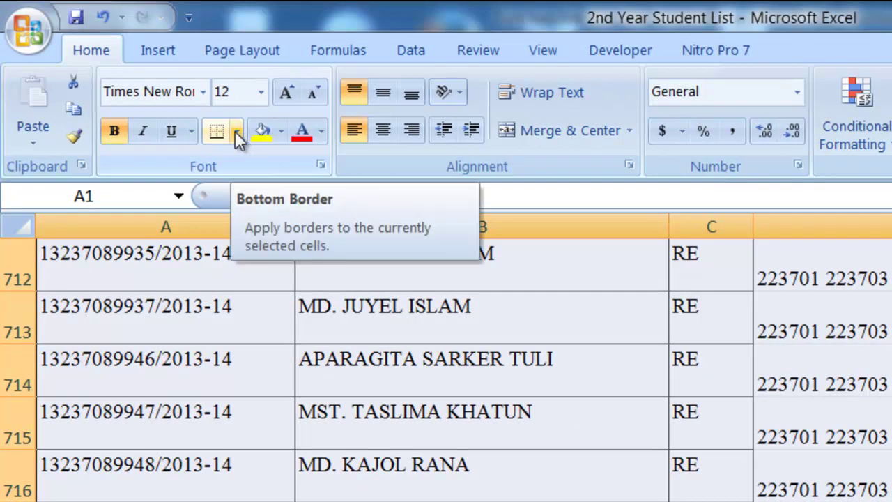
{"action": "left_click", "coordinate": [236, 131]}
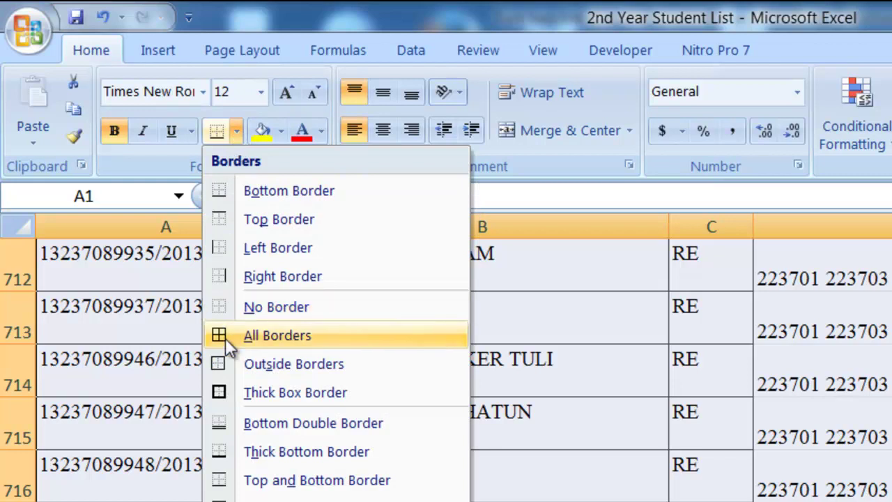
{"action": "left_click", "coordinate": [225, 336]}
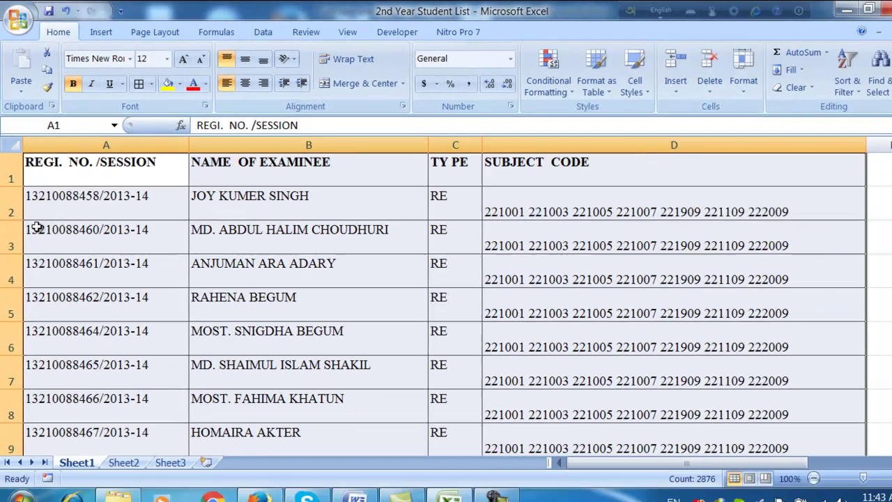
Step: Set the height of every row in the sheet to 15
{"action": "left_click", "coordinate": [14, 205]}
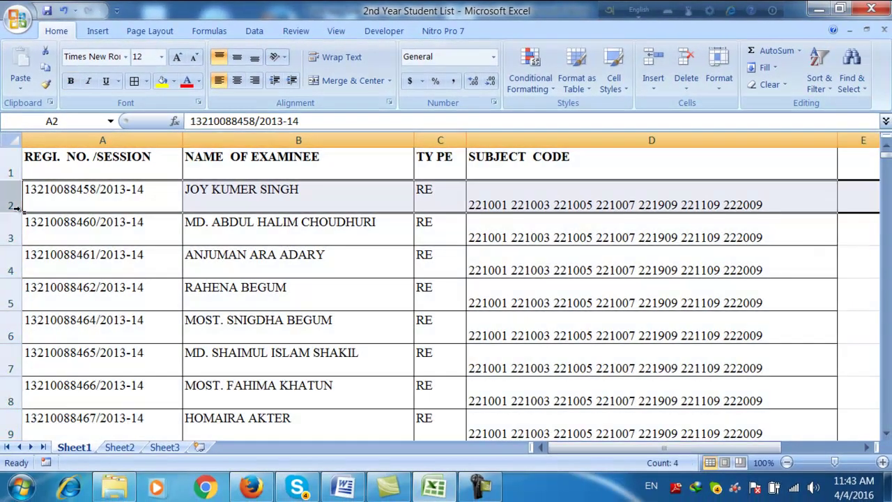
{"action": "left_click", "coordinate": [56, 206]}
{"action": "left_click", "coordinate": [10, 140]}
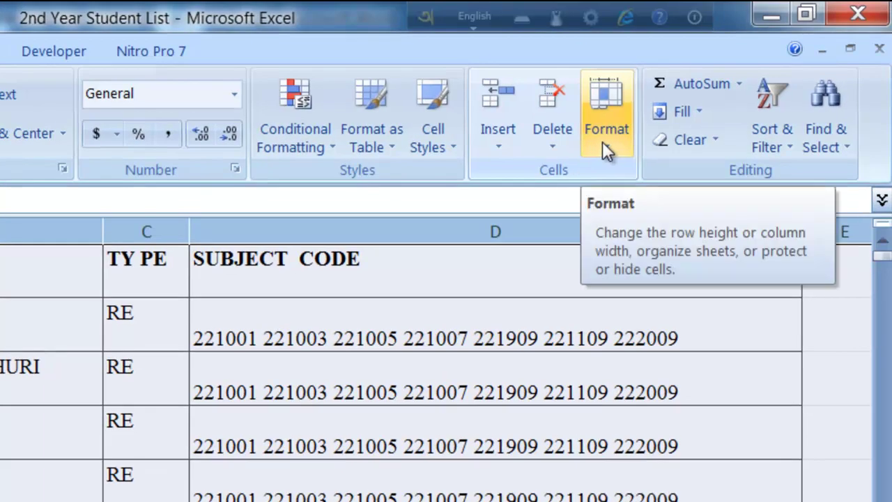
{"action": "left_click", "coordinate": [604, 145]}
{"action": "left_click", "coordinate": [626, 204]}
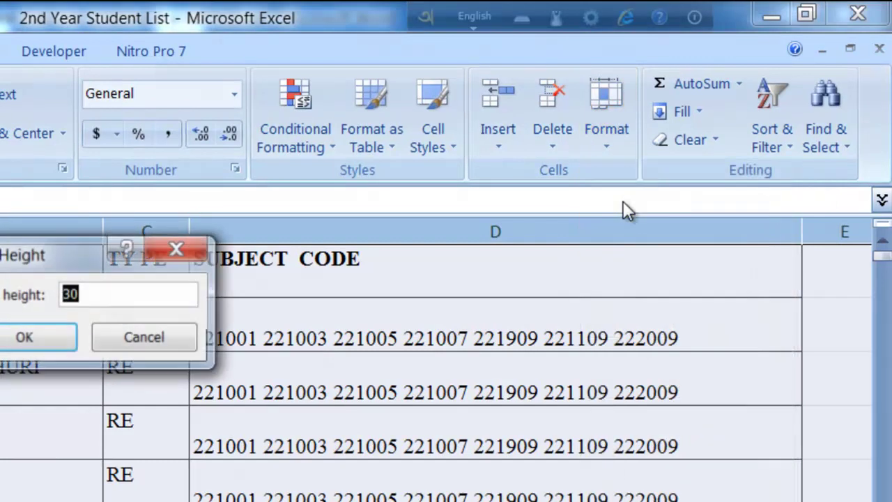
{"action": "left_click", "coordinate": [70, 292]}
{"action": "type", "text": "1"}
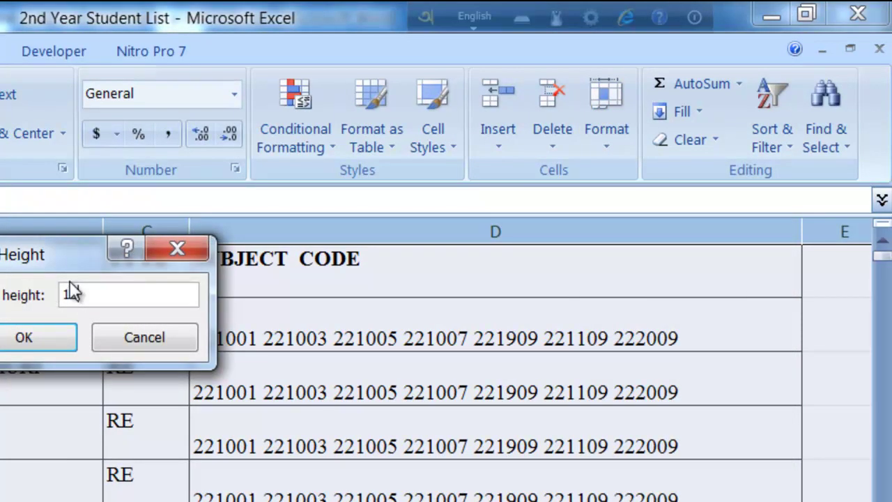
{"action": "type", "text": "5"}
{"action": "left_click", "coordinate": [21, 337]}
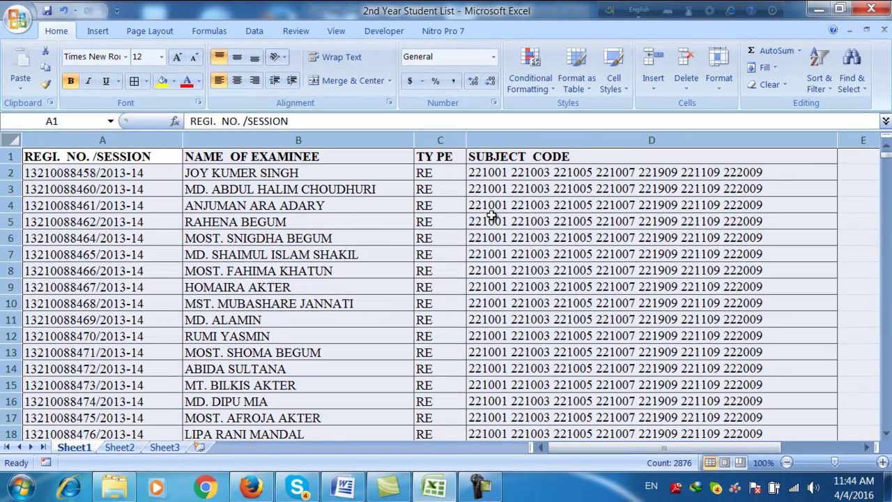
{"action": "left_click", "coordinate": [555, 174]}
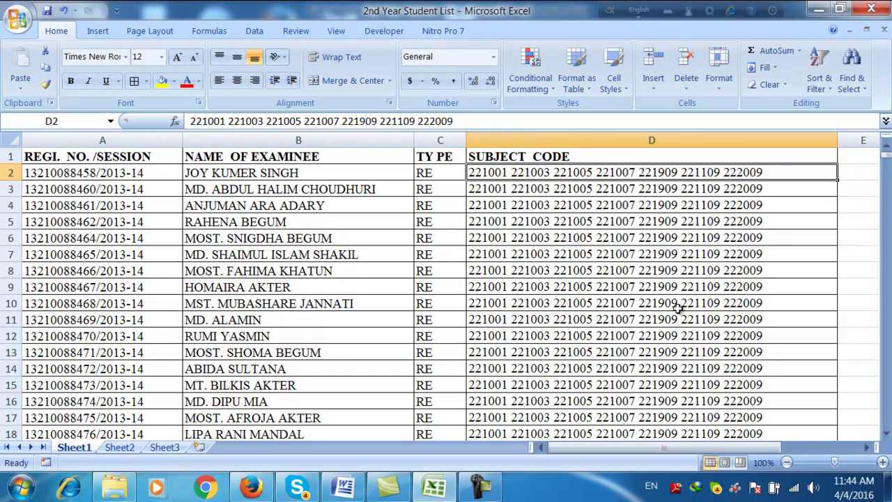
{"action": "left_click", "coordinate": [886, 172]}
{"action": "mouse_move", "coordinate": [889, 166]}
{"action": "left_mouse_down"}
{"action": "mouse_move", "coordinate": [887, 399]}
{"action": "mouse_move", "coordinate": [886, 375]}
{"action": "left_mouse_up"}
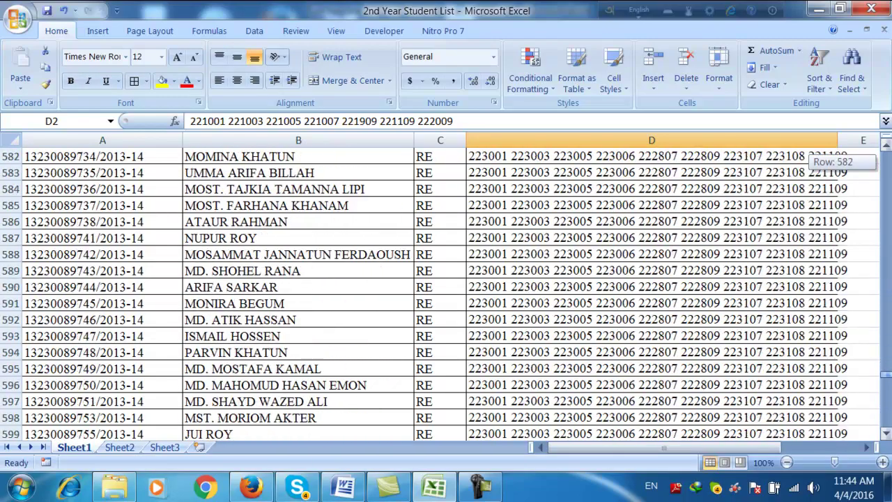
{"action": "mouse_move", "coordinate": [887, 375]}
{"action": "left_mouse_down"}
{"action": "mouse_move", "coordinate": [886, 427]}
{"action": "mouse_move", "coordinate": [886, 146]}
{"action": "left_mouse_up"}
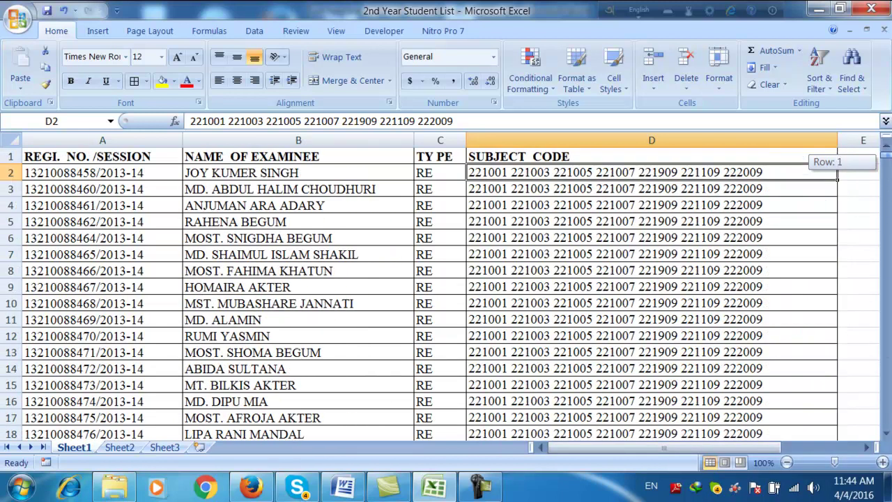